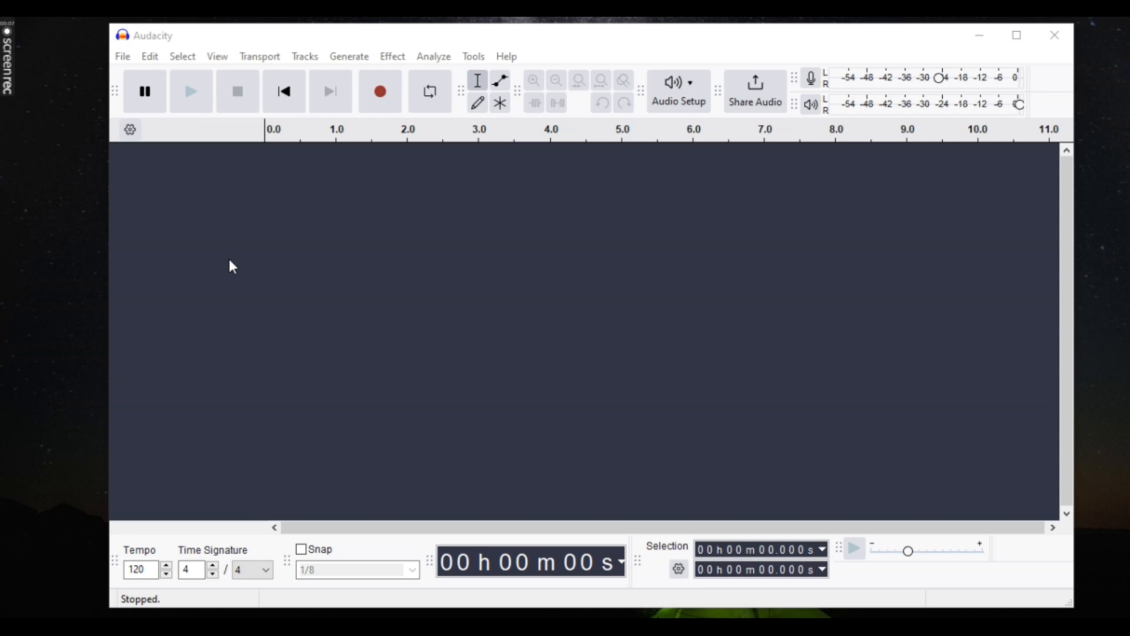
Step: Focus the Audacity window with its empty project
left_click(322, 35)
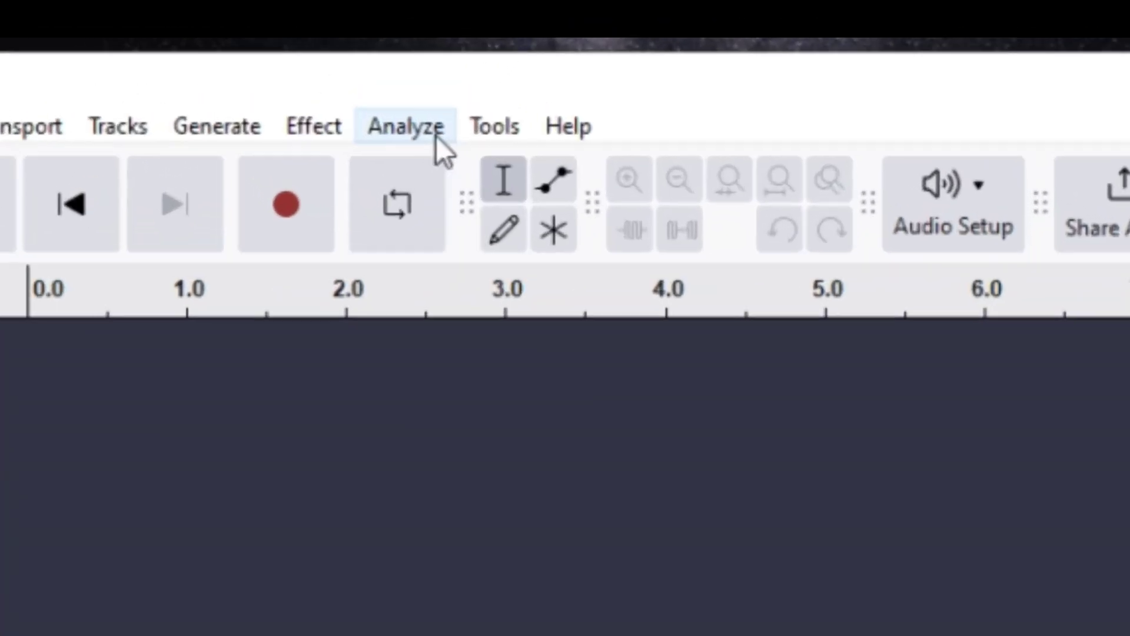
Step: From Macro Manager, create a new empty macro named 'batch convert'
left_click(471, 56)
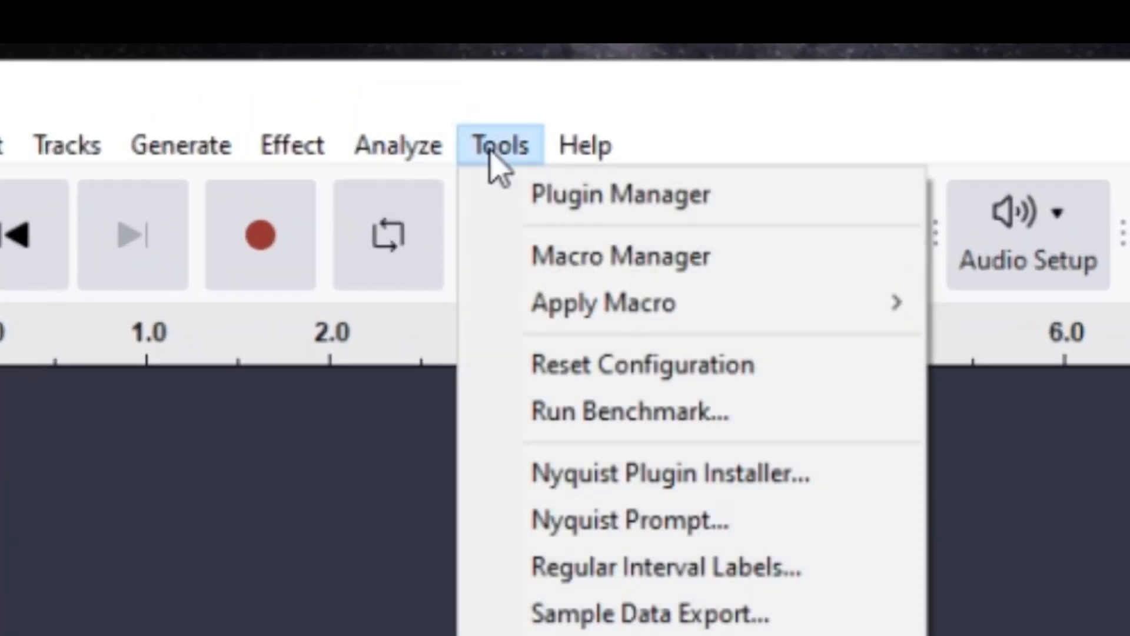
left_click(609, 260)
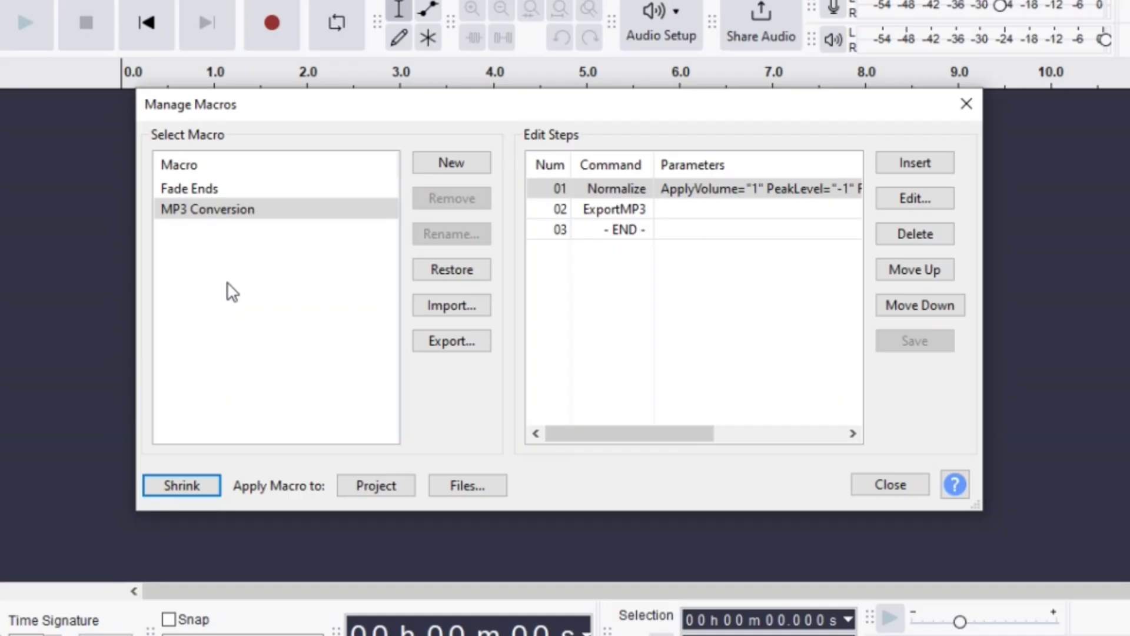
left_click(422, 169)
type("batch convert")
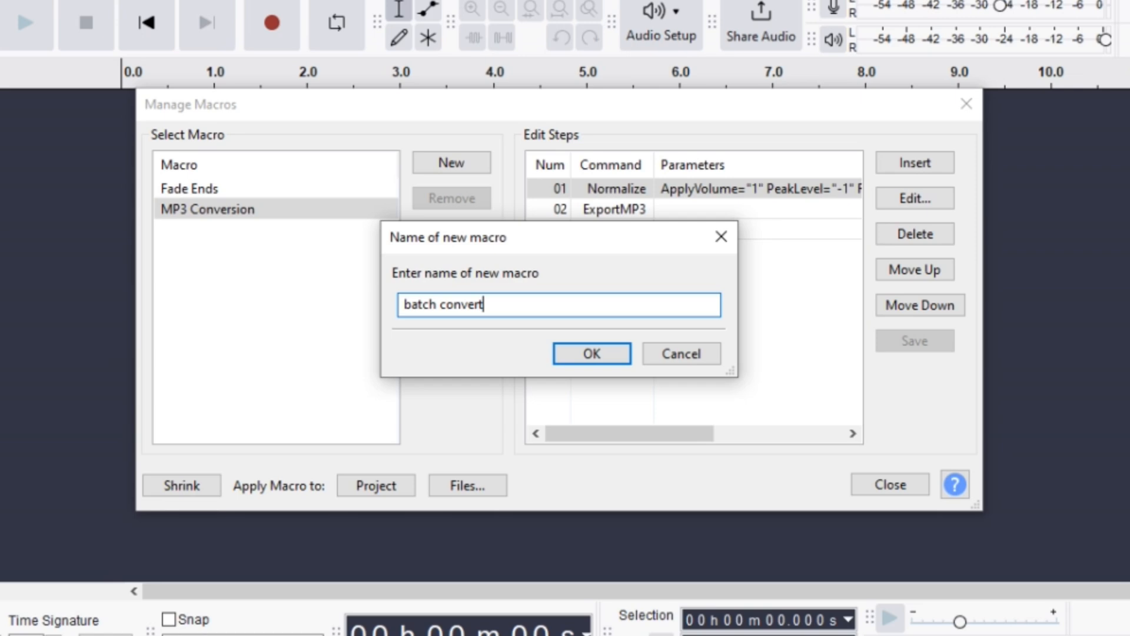
key("Return")
Step: Add an Export as WAV step to the batch convert macro
left_click(300, 231)
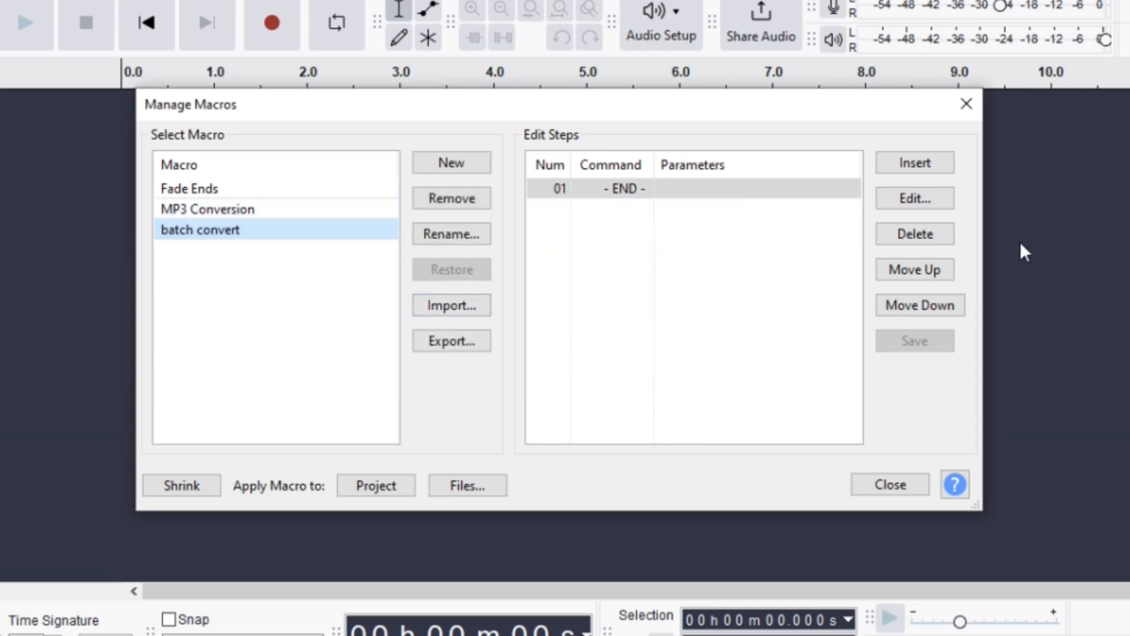
left_click(914, 163)
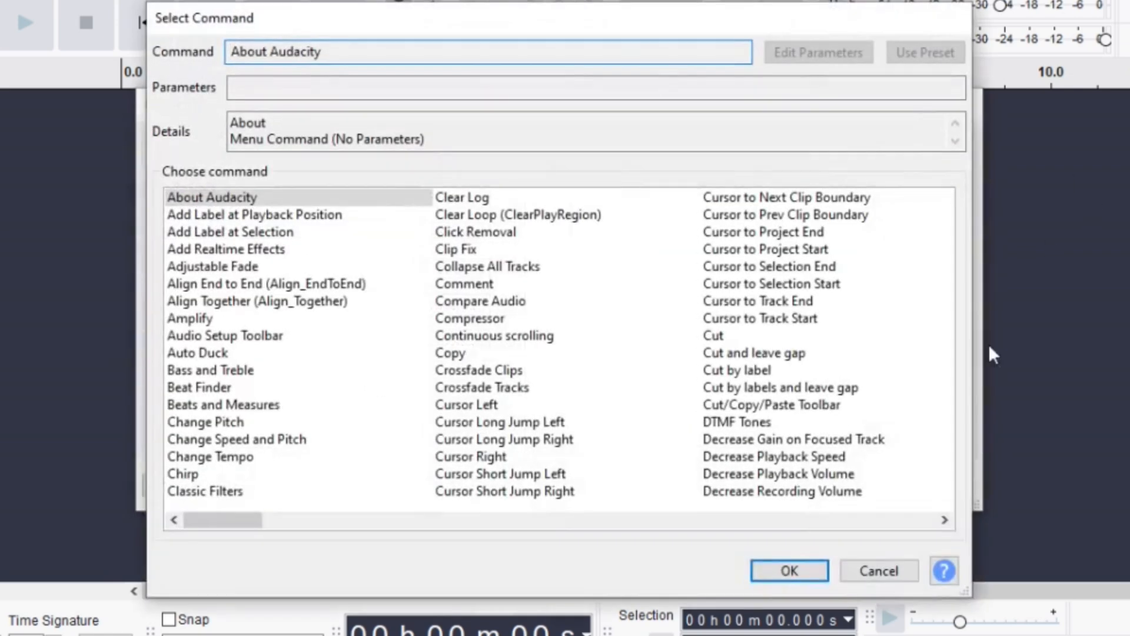
scroll(470, 371, "down", 3)
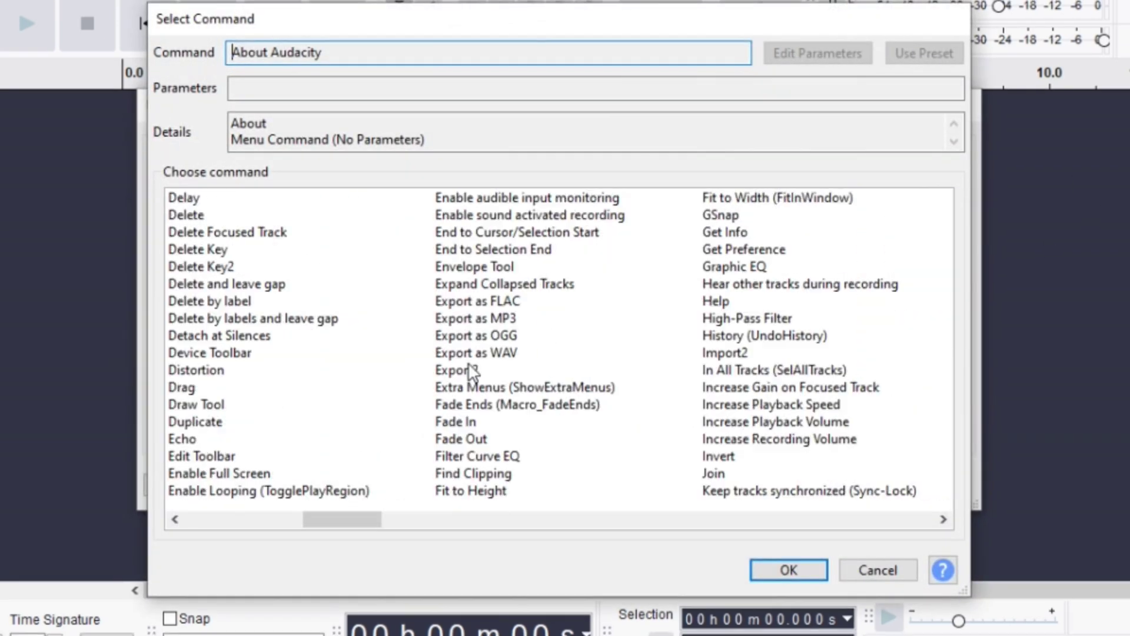
left_click(521, 358)
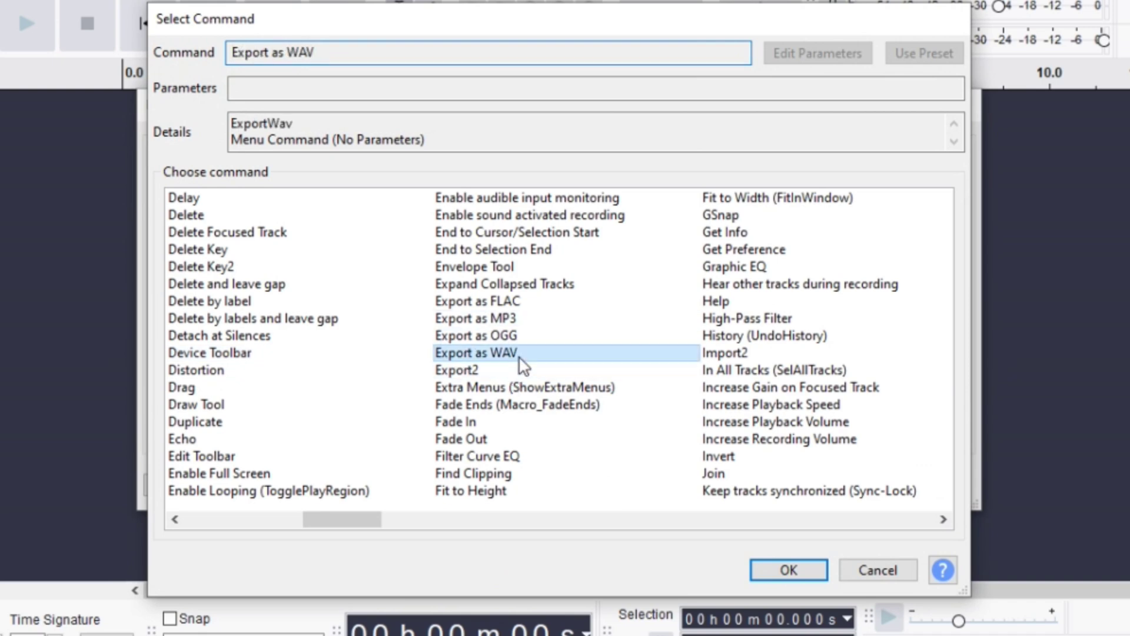
left_click(778, 566)
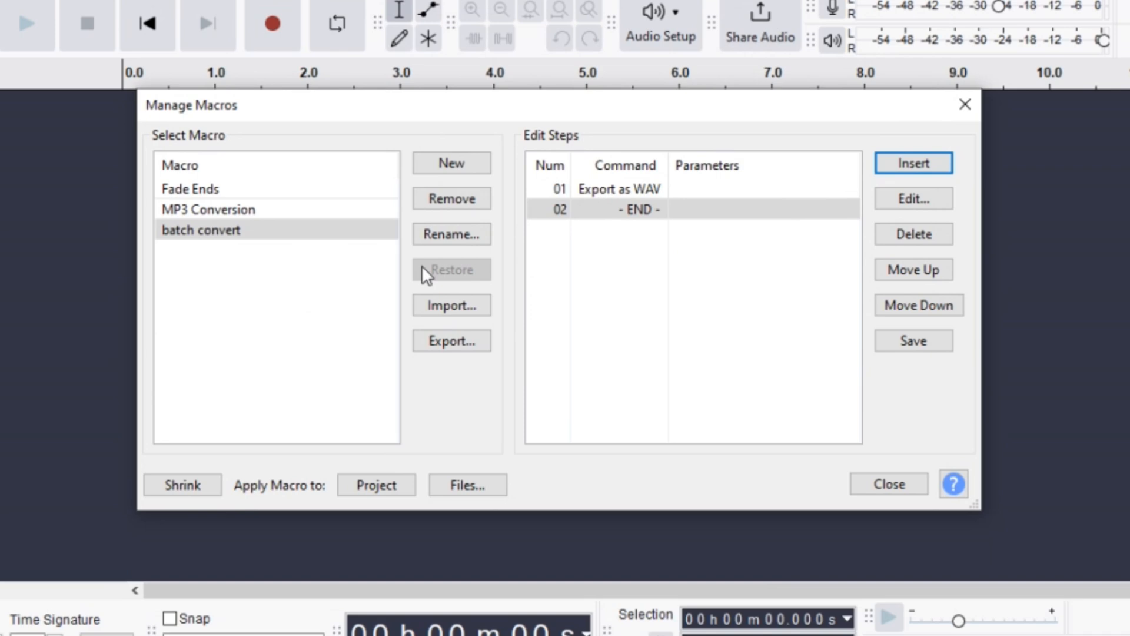
Step: Close Macro Manager, saving the changes to the macro
left_click(888, 488)
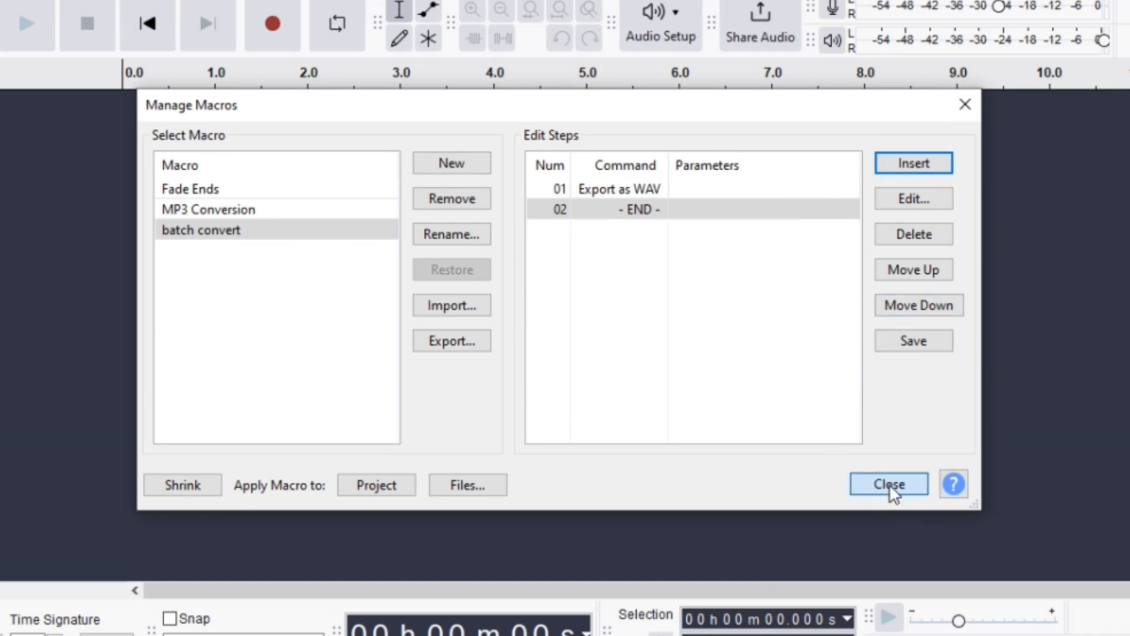
left_click(521, 306)
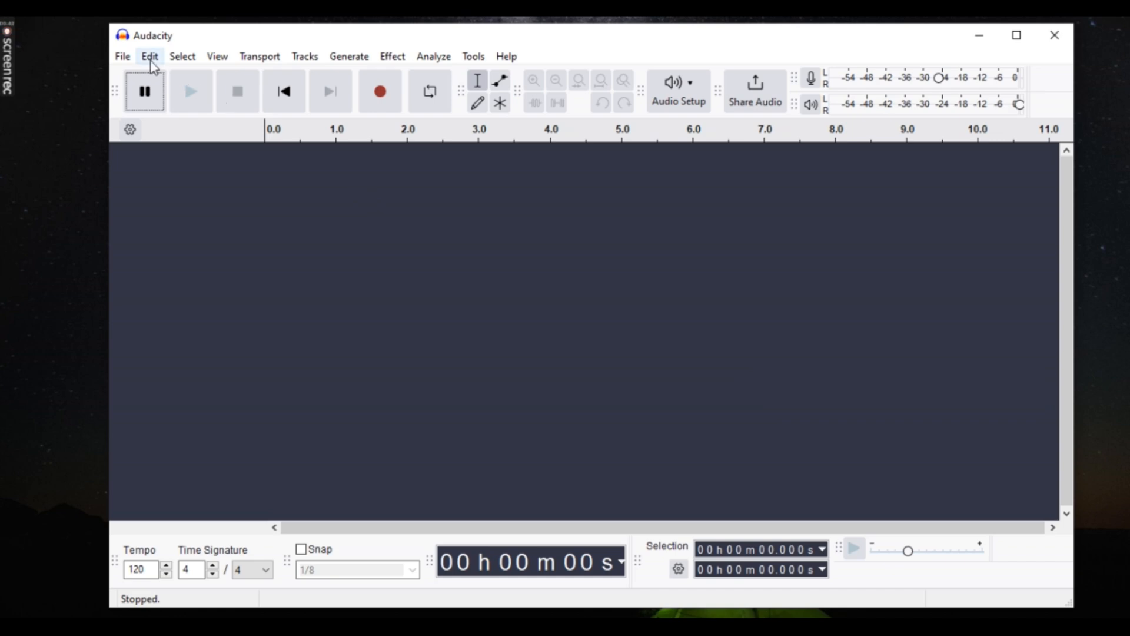
Step: In Preferences > Directories, browse for a Macro output folder
left_click(151, 59)
left_click(184, 317)
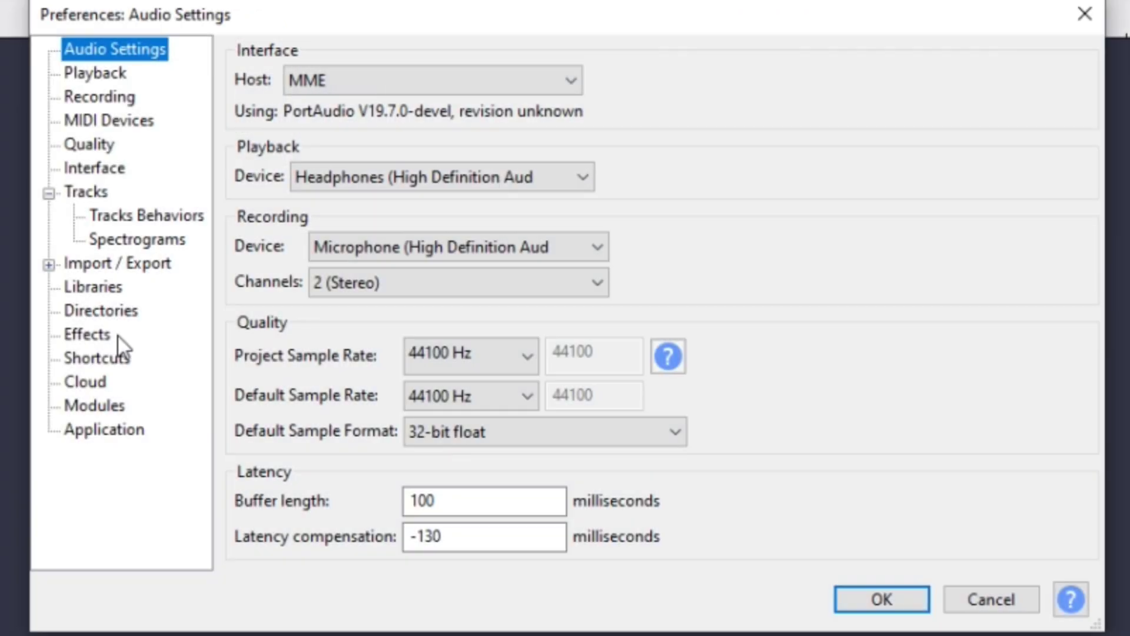
left_click(102, 311)
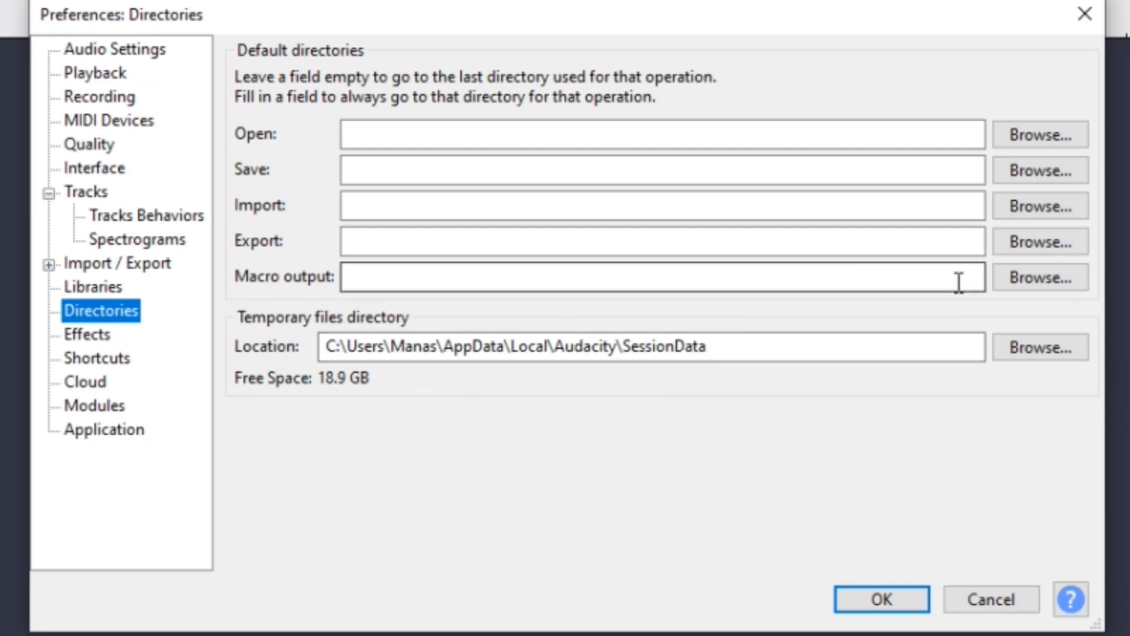
left_click(1036, 280)
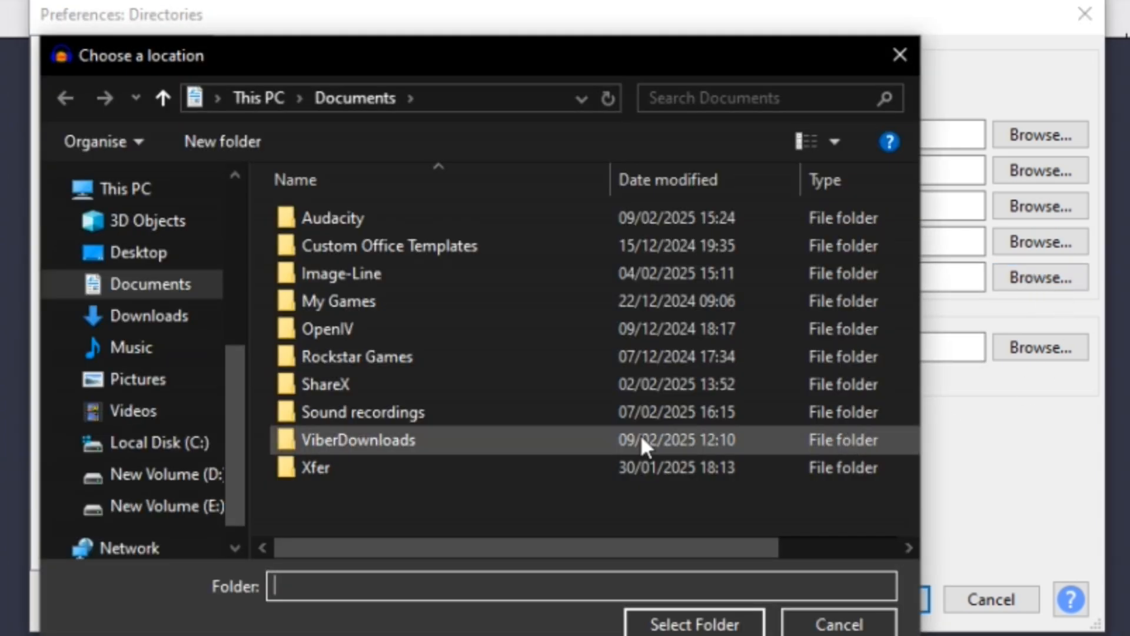
right_click(413, 501)
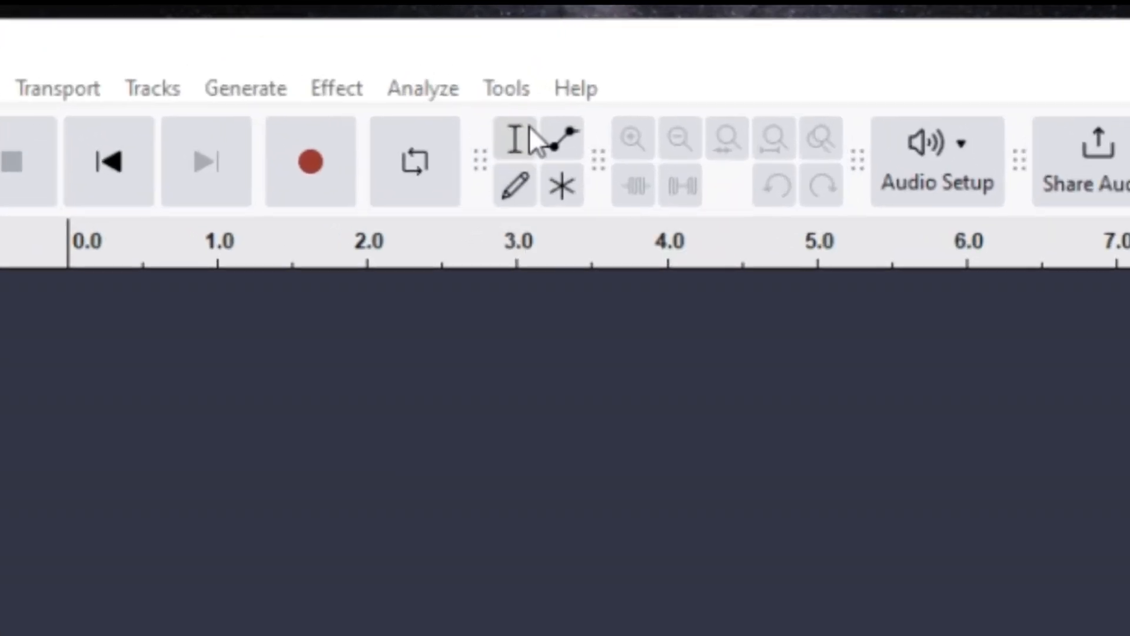
Step: Reopen Macro Manager and choose to run batch convert on files
left_click(517, 112)
left_click(603, 204)
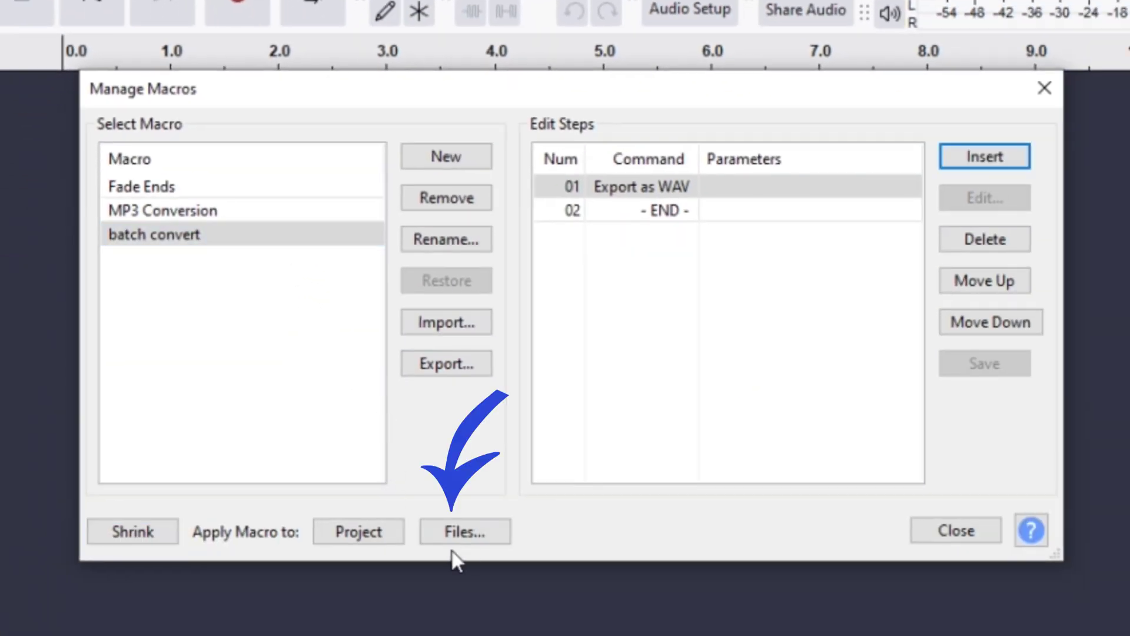
left_click(469, 533)
Step: Select five MP3 files and start processing them with the macro
left_click(353, 283)
left_click(353, 328, "shift")
left_click(354, 373, "shift")
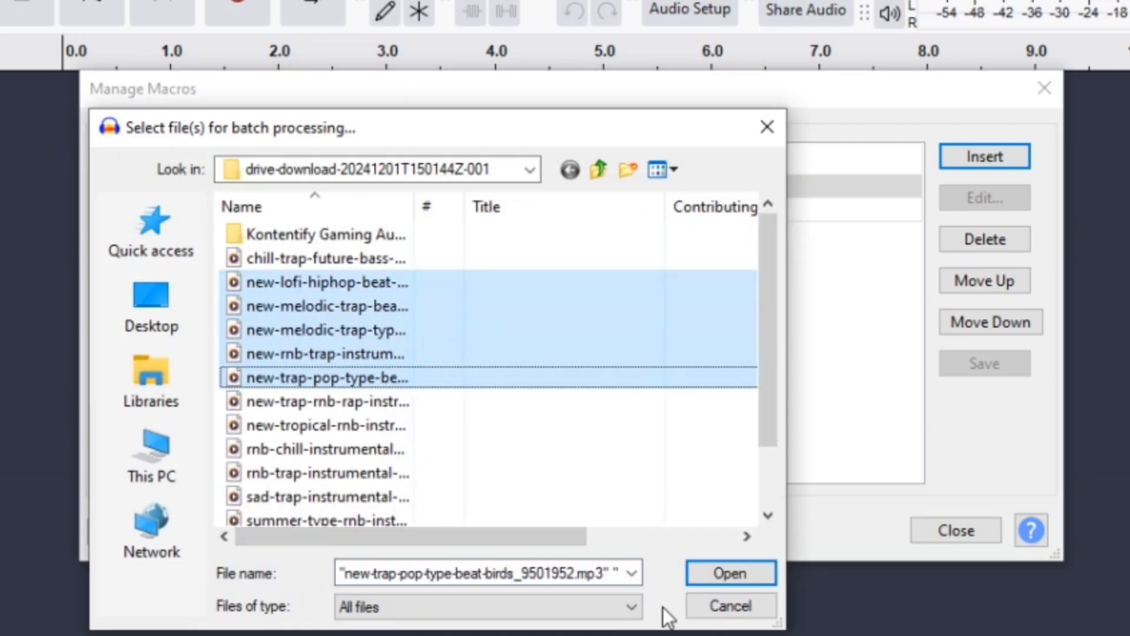
left_click(723, 568)
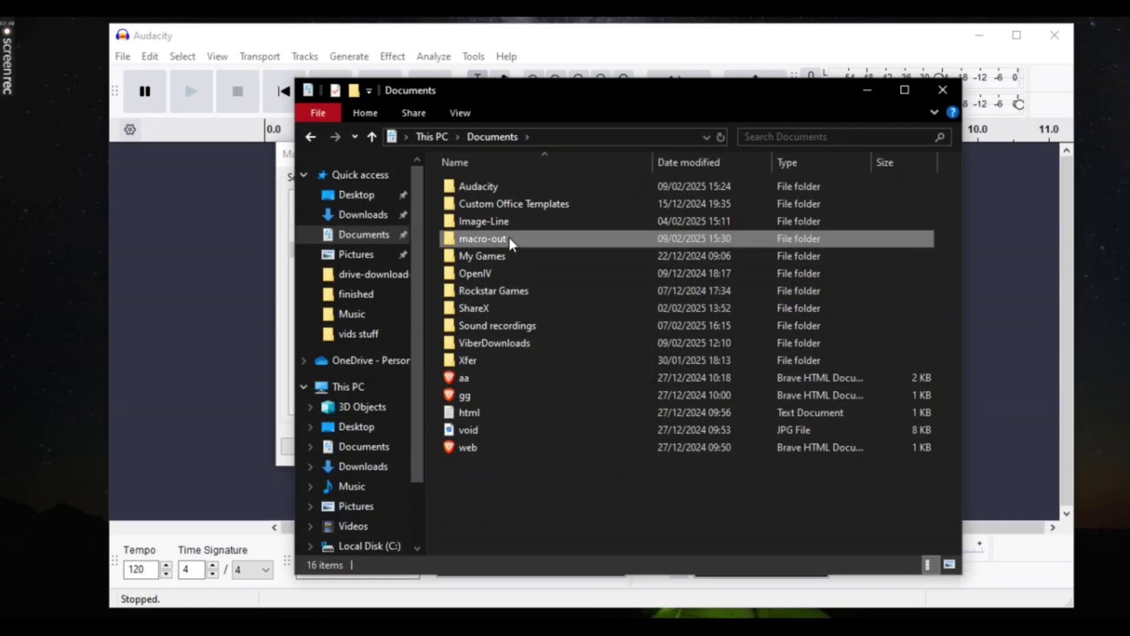
Step: Browse into macro-out > macro-output to view the five converted files
double_click(509, 234)
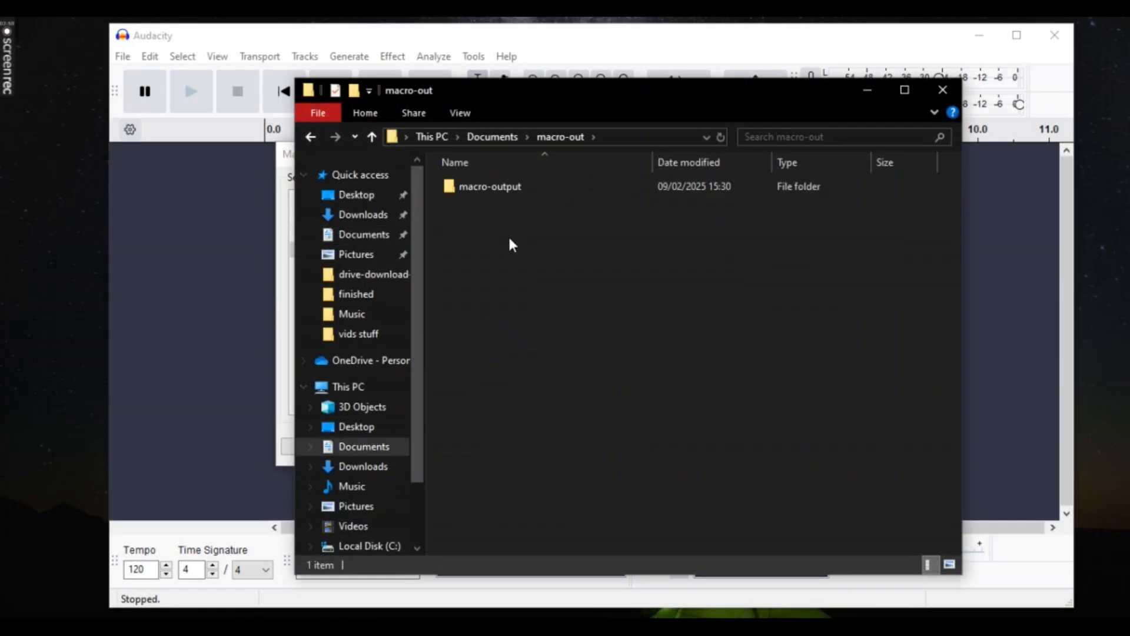
left_click(502, 189)
double_click(501, 189)
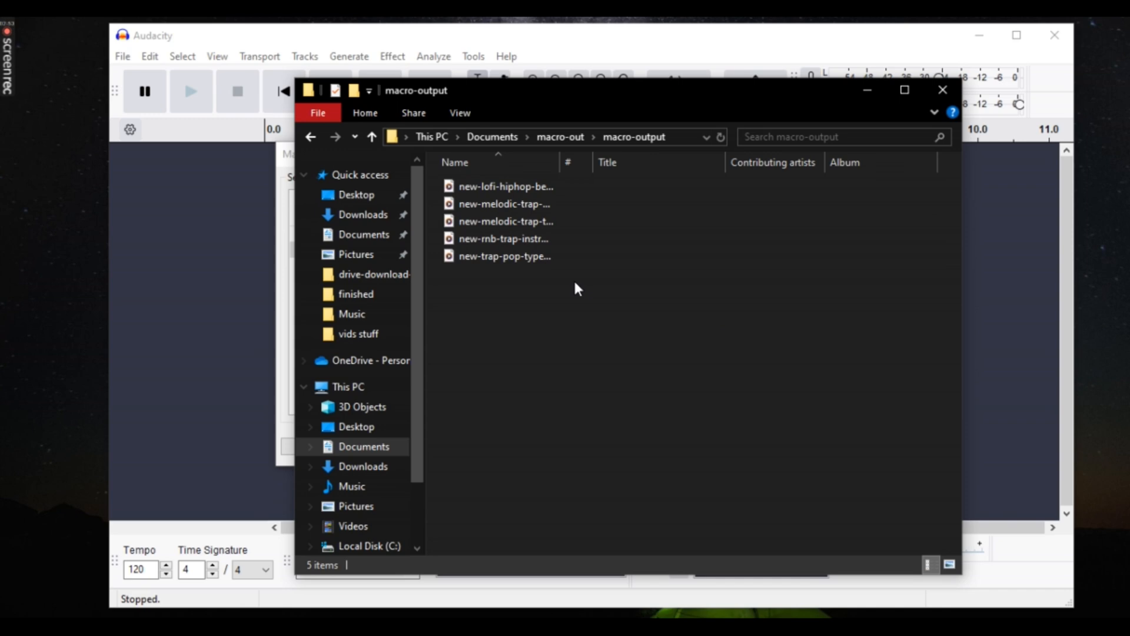
left_click(585, 189)
left_click(582, 331)
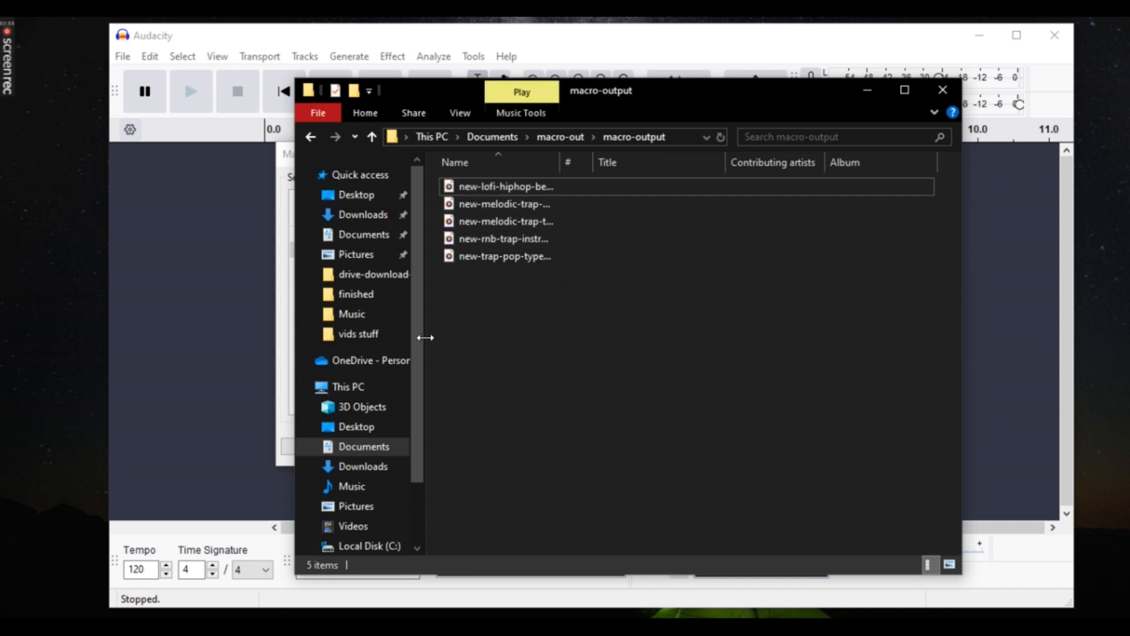